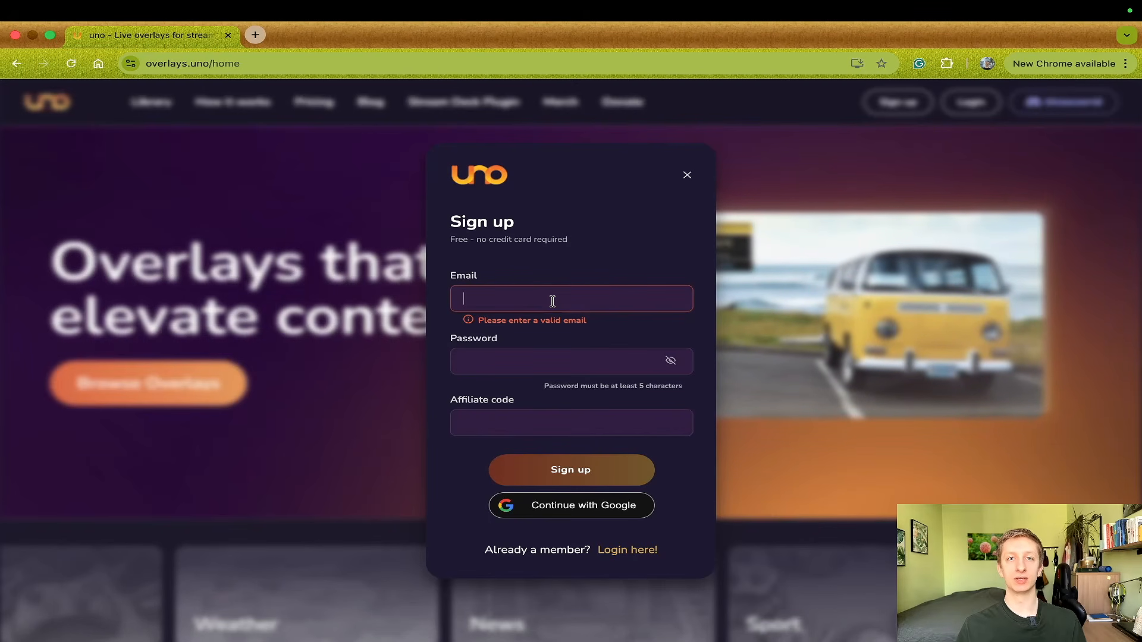
- Sign up with a Google account and add the Badminton Scorebug - Standard overlay from the library to My Overlays
click(594, 515)
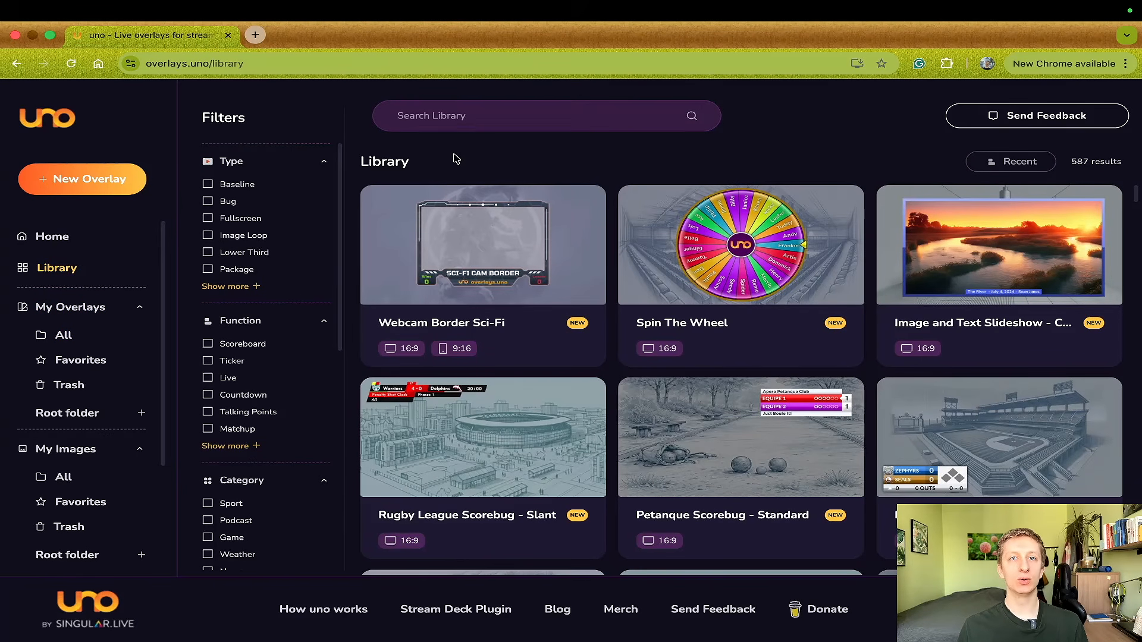
text(badminton)
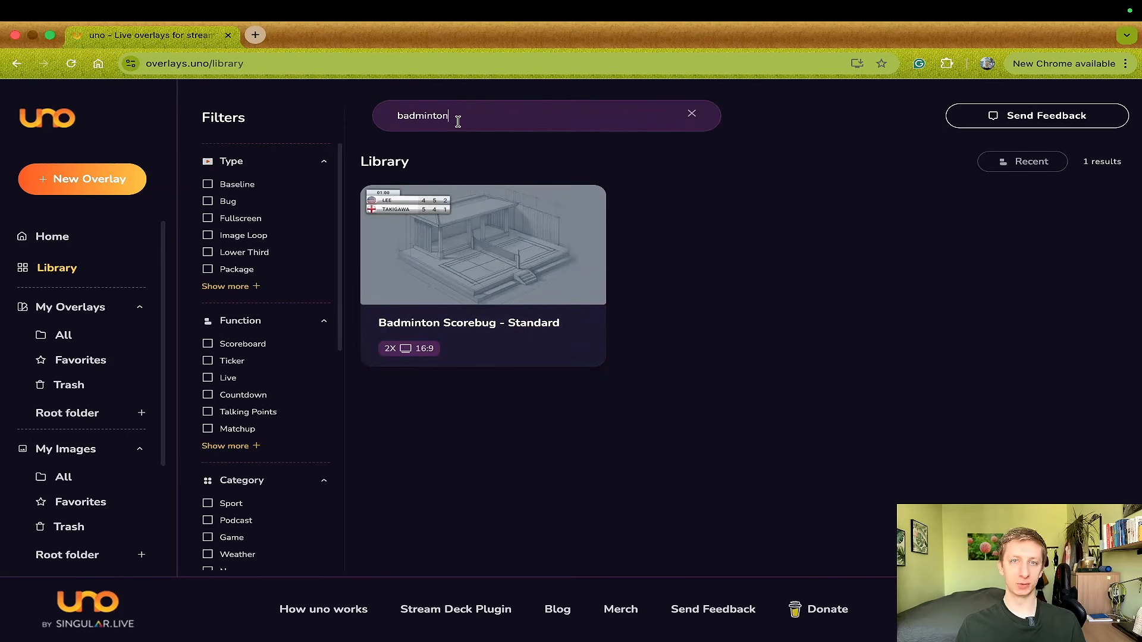
click(505, 268)
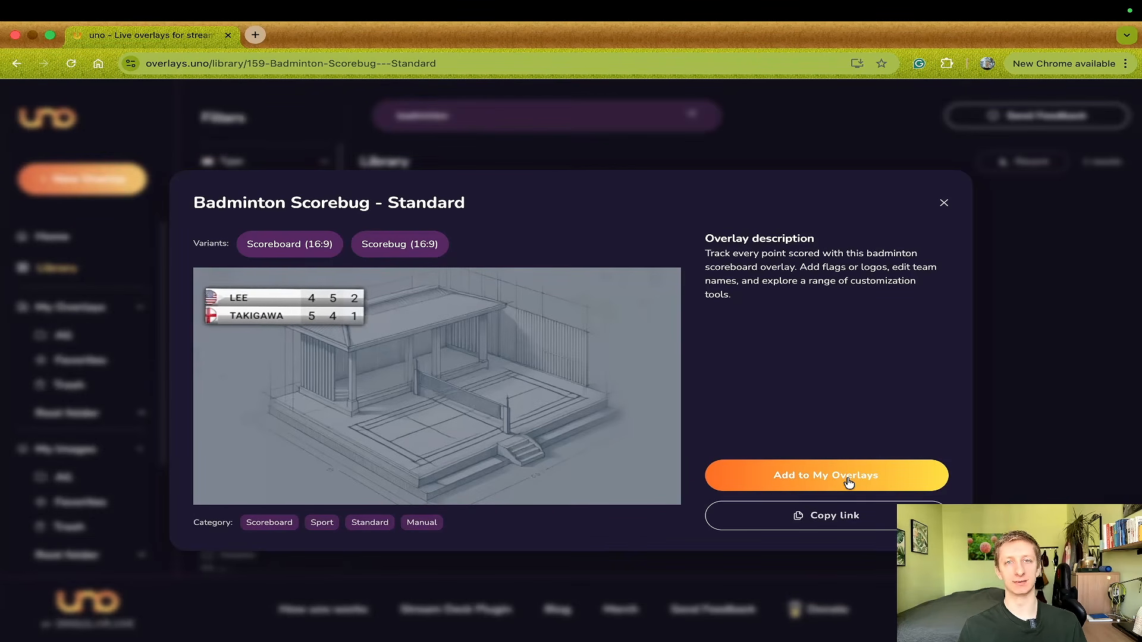
click(849, 477)
click(843, 118)
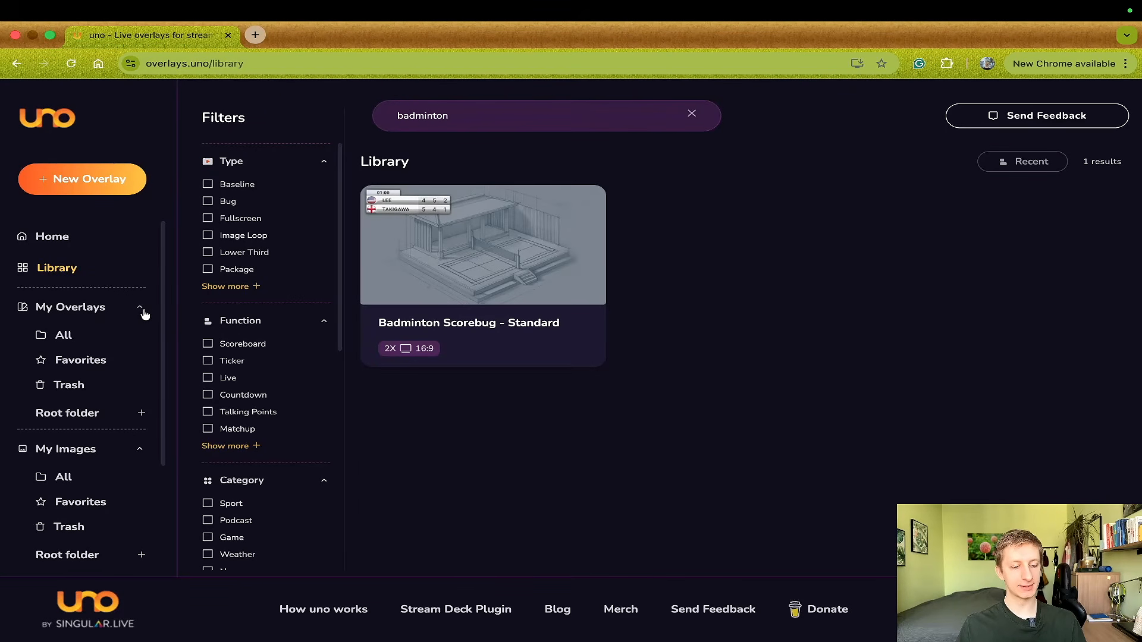
- Open the newly added Badminton Scorebug overlay from My Overlays and reset all of its game scores
click(63, 335)
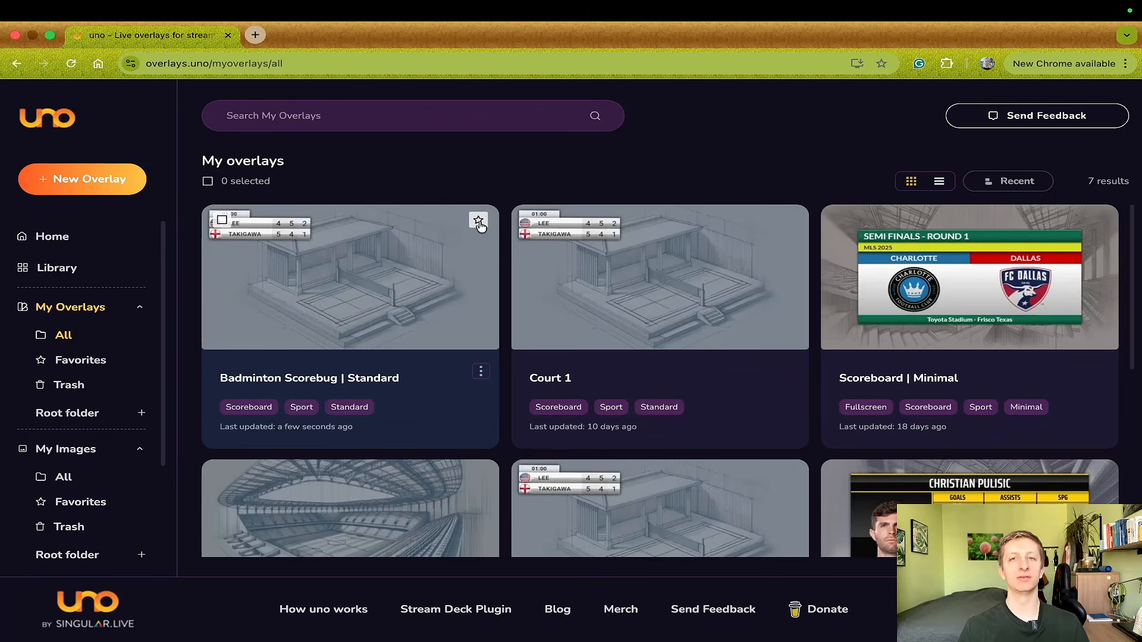
click(403, 257)
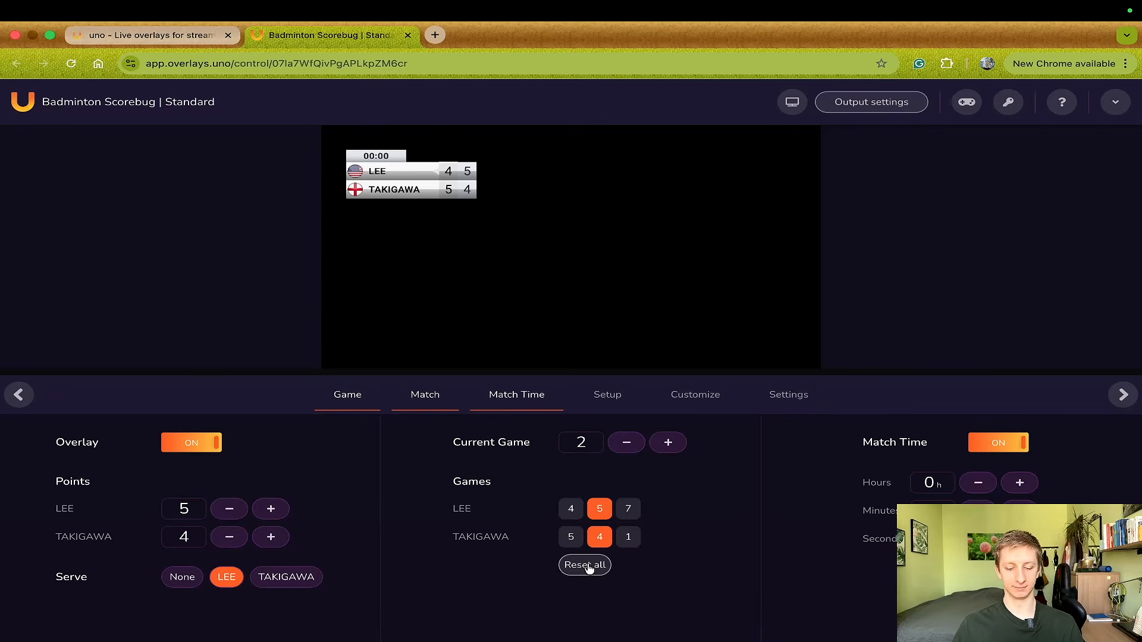
click(585, 565)
- Name Player A "Lin Dan" and Player B "Lee Chong Wei" in the overlay's player names
scroll(697, 428, right, 5)
double_click(233, 474)
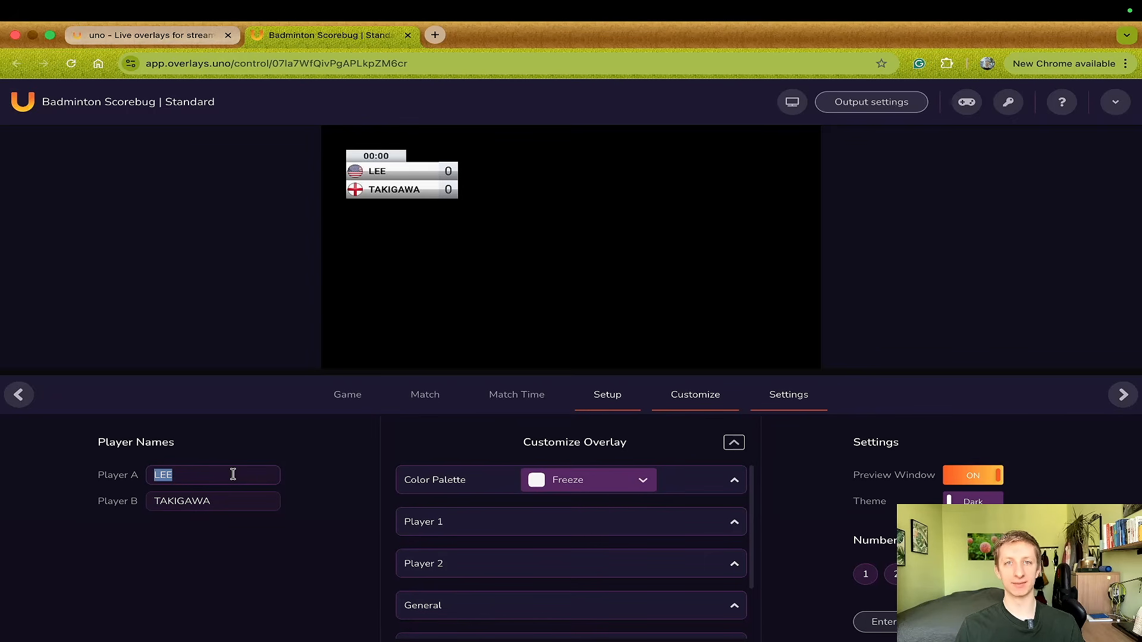
text(Lin Dan)
key(Tab)
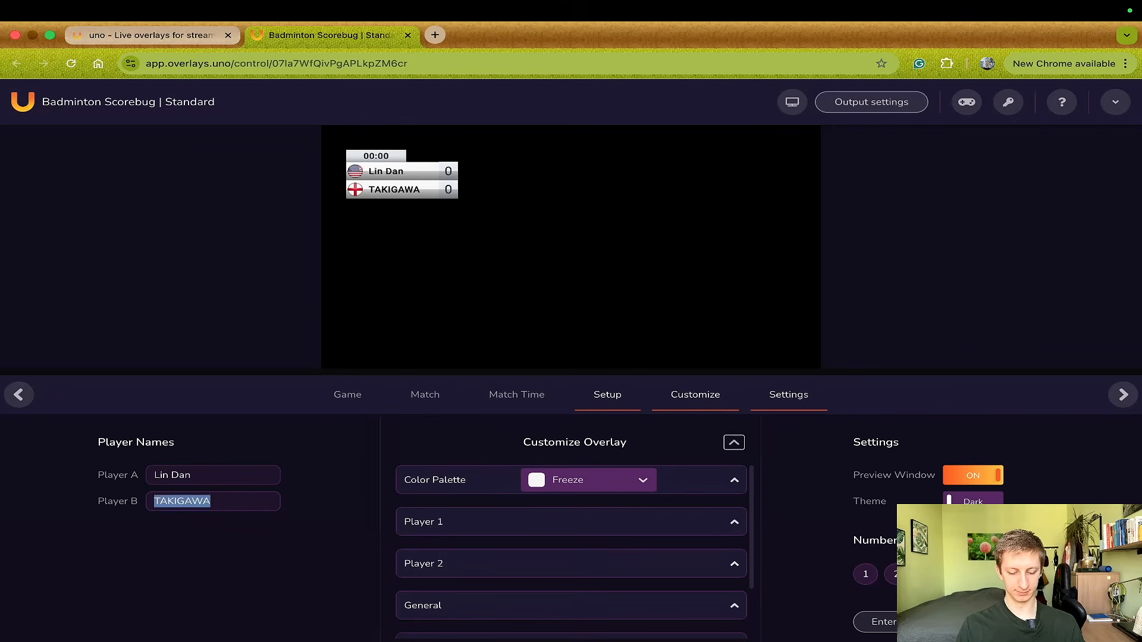
text(Lee Chong Wei)
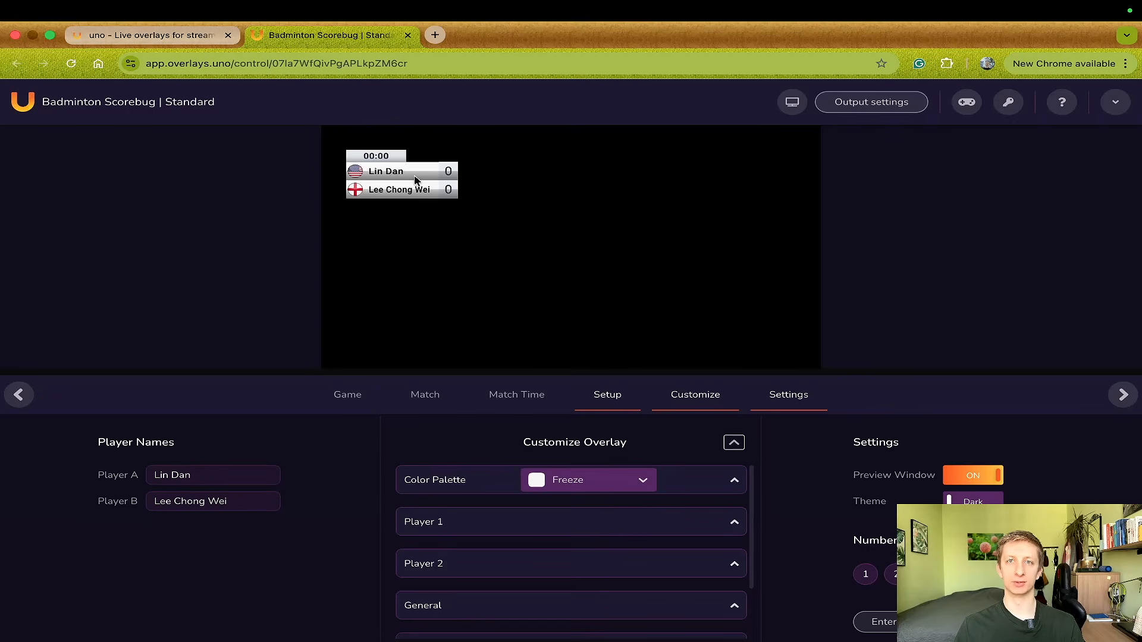
- Change the overlay's color palette to a green one and turn off the gradient
click(631, 479)
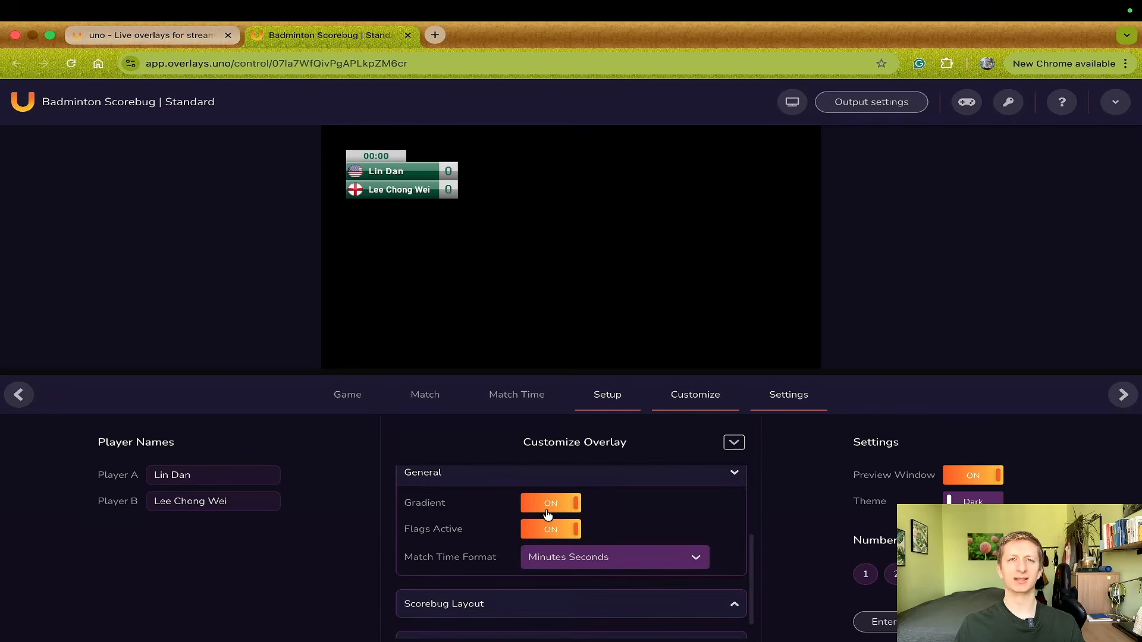
click(565, 506)
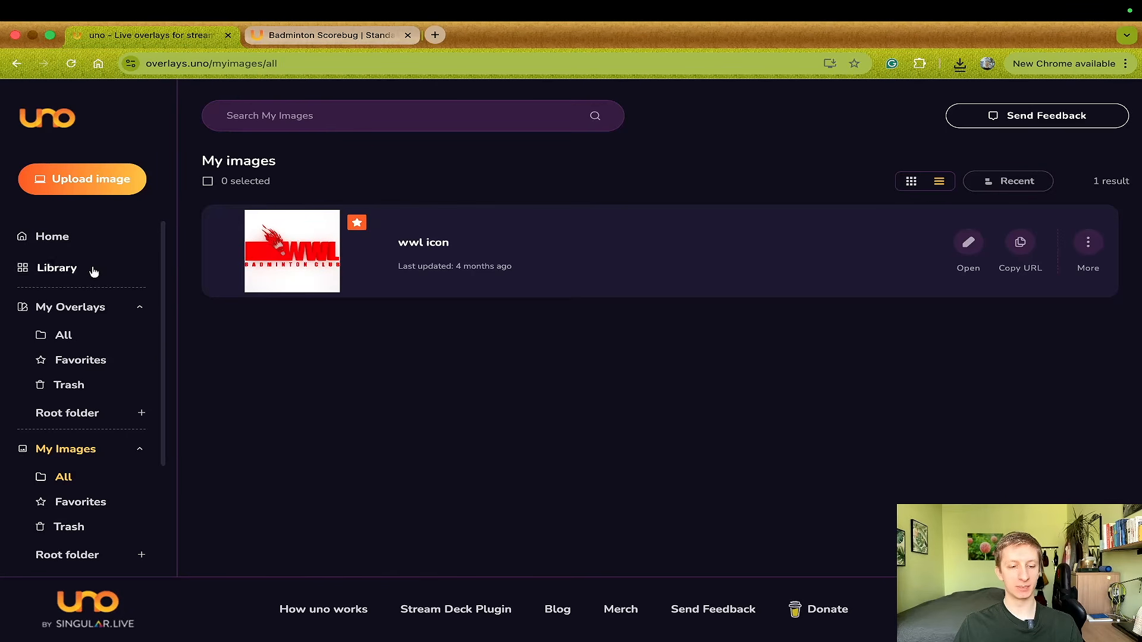
- Upload china-flag.png and malaysia-flag.png from the Downloads folder to My Images
click(94, 173)
click(357, 306)
click(476, 299)
super+click(543, 298)
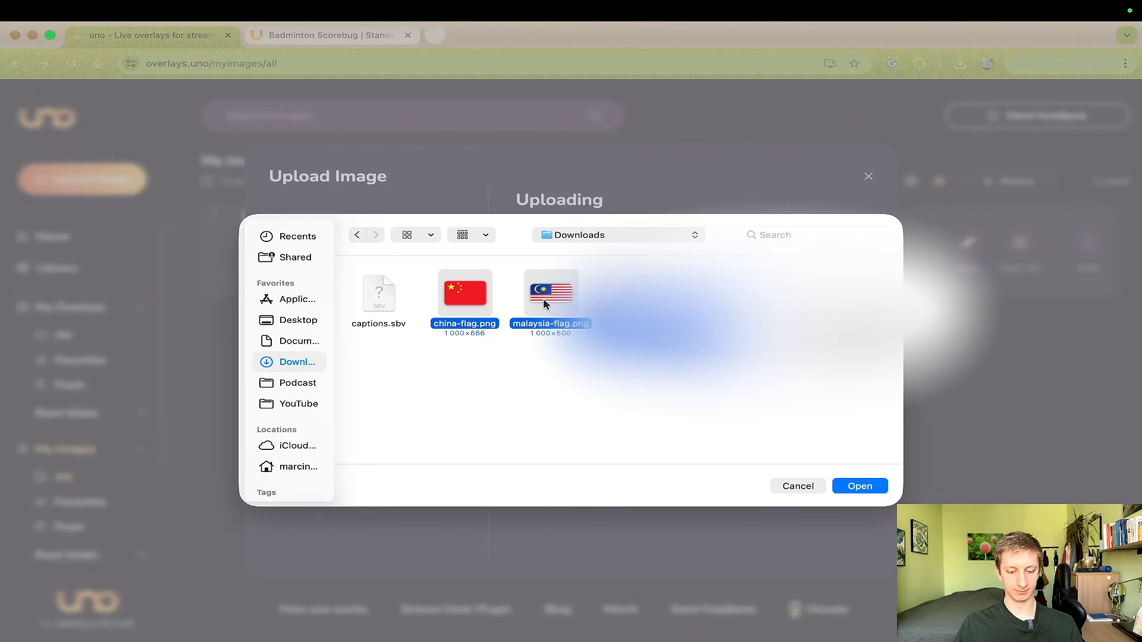
click(860, 486)
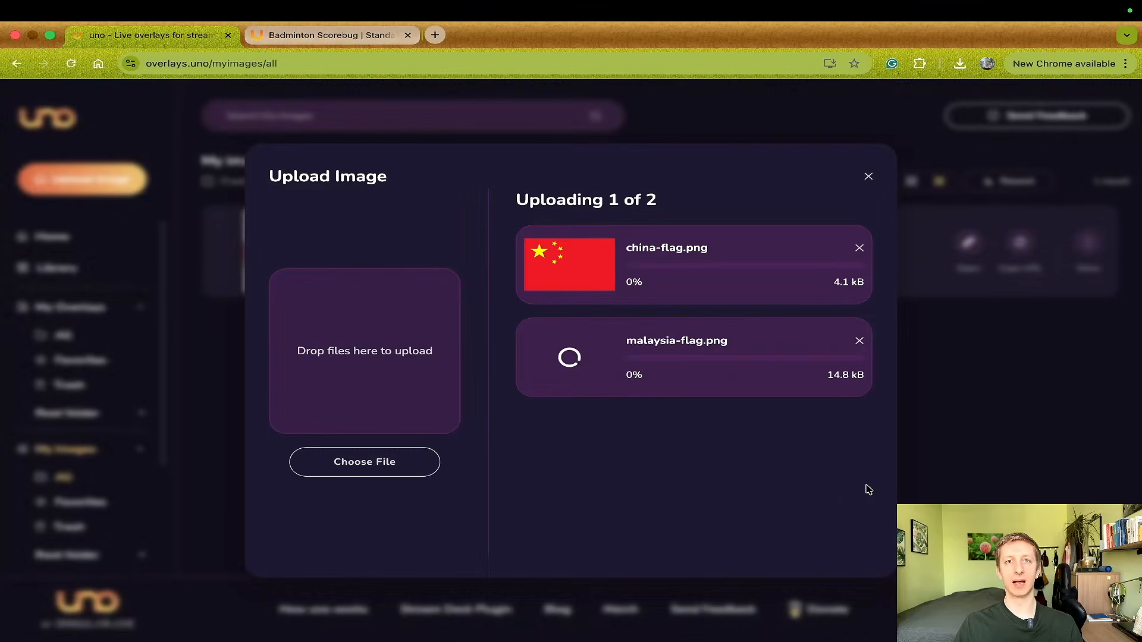
click(869, 177)
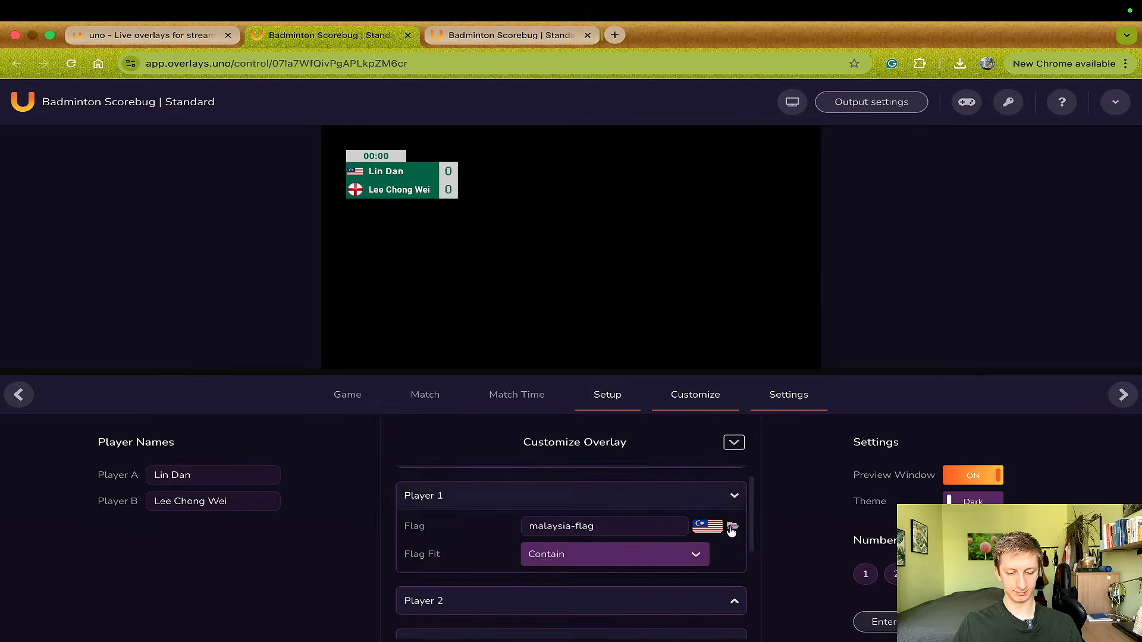
- Set Player 1's flag to the uploaded china-flag image and Player 2's flag to malaysia-flag
click(731, 527)
click(301, 280)
scroll(663, 483, down, 1)
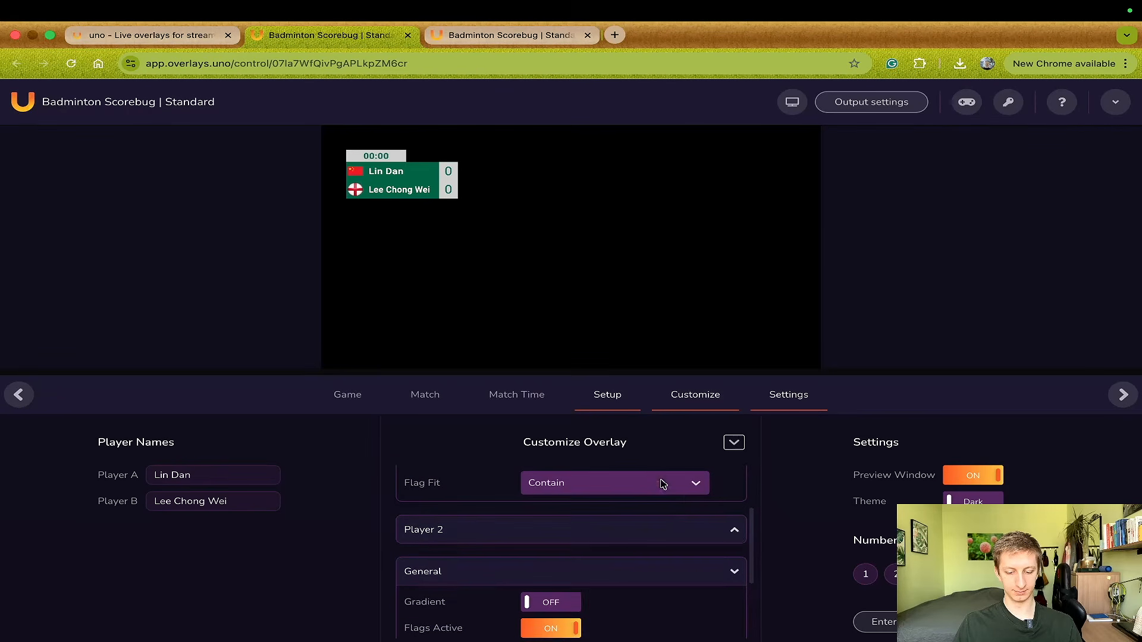
click(734, 530)
click(732, 560)
click(454, 325)
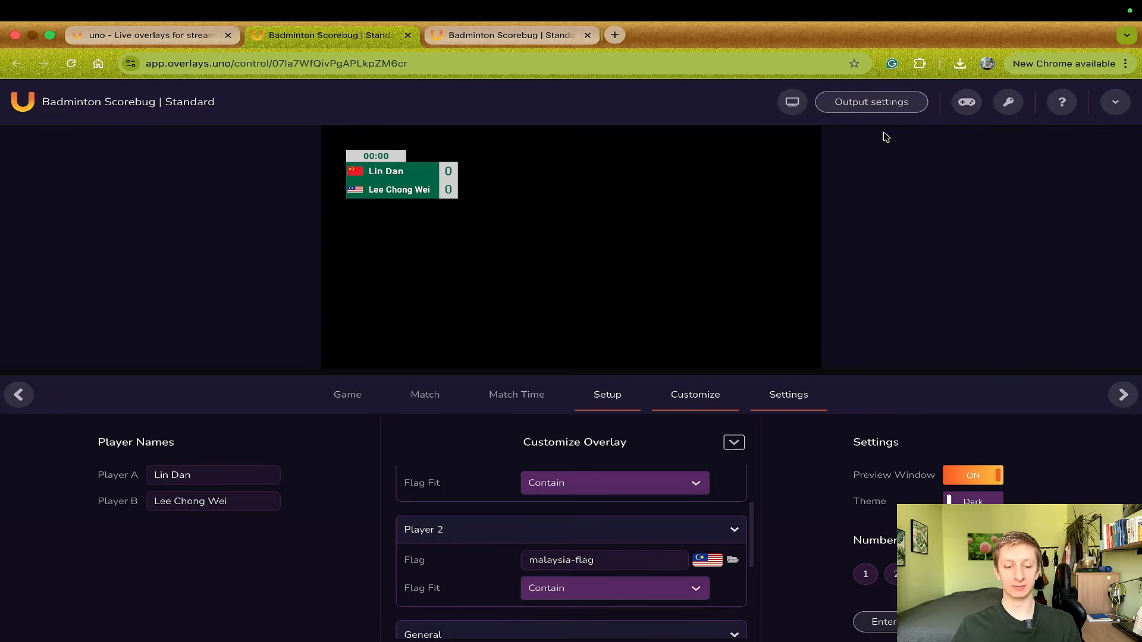
- Set the output display variant to Scoreboard (16:9) and apply it to the preview
click(897, 104)
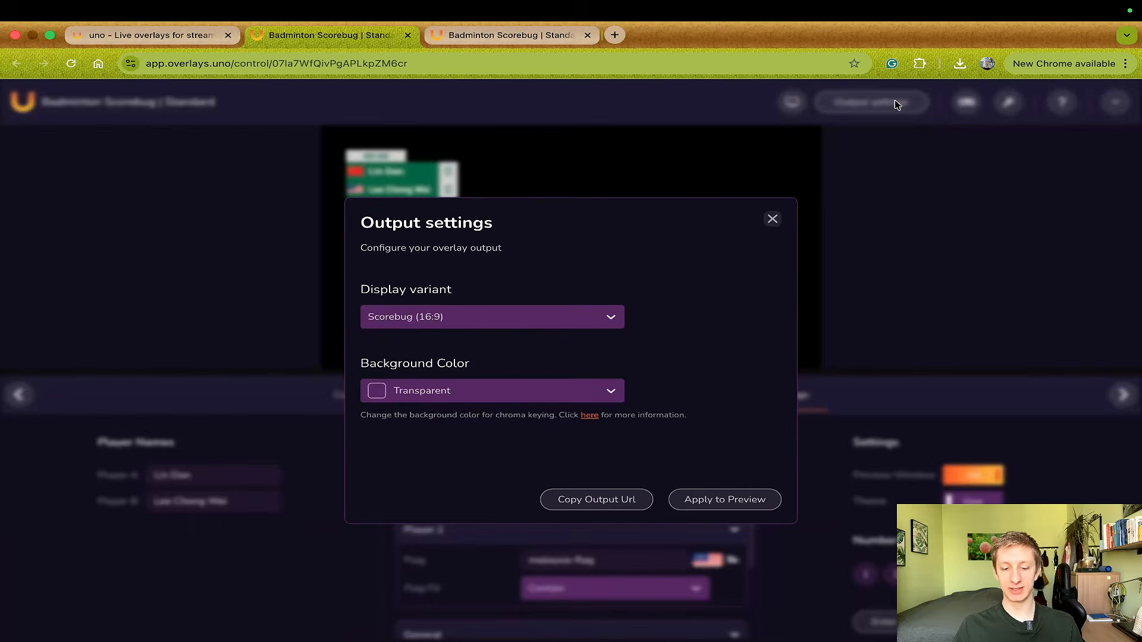
click(613, 320)
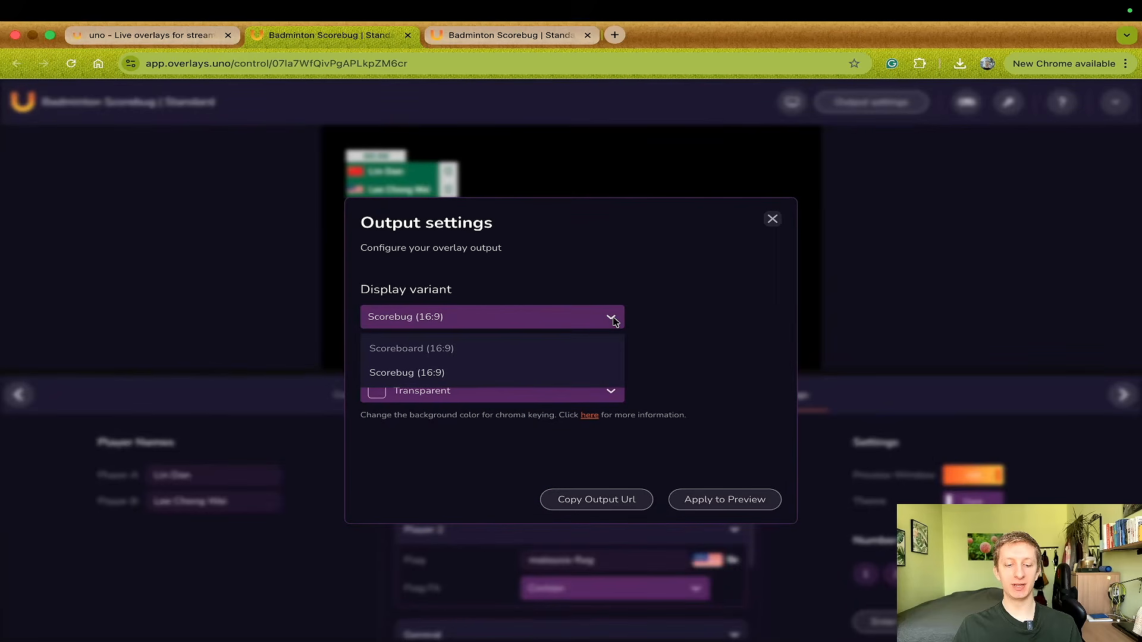
click(452, 349)
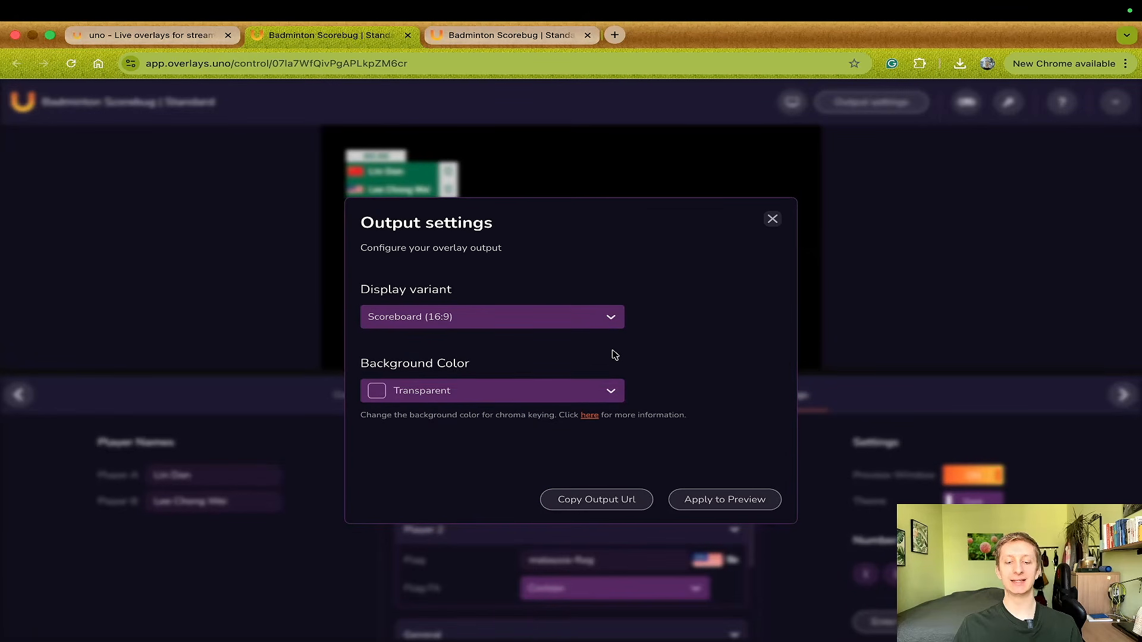
click(728, 507)
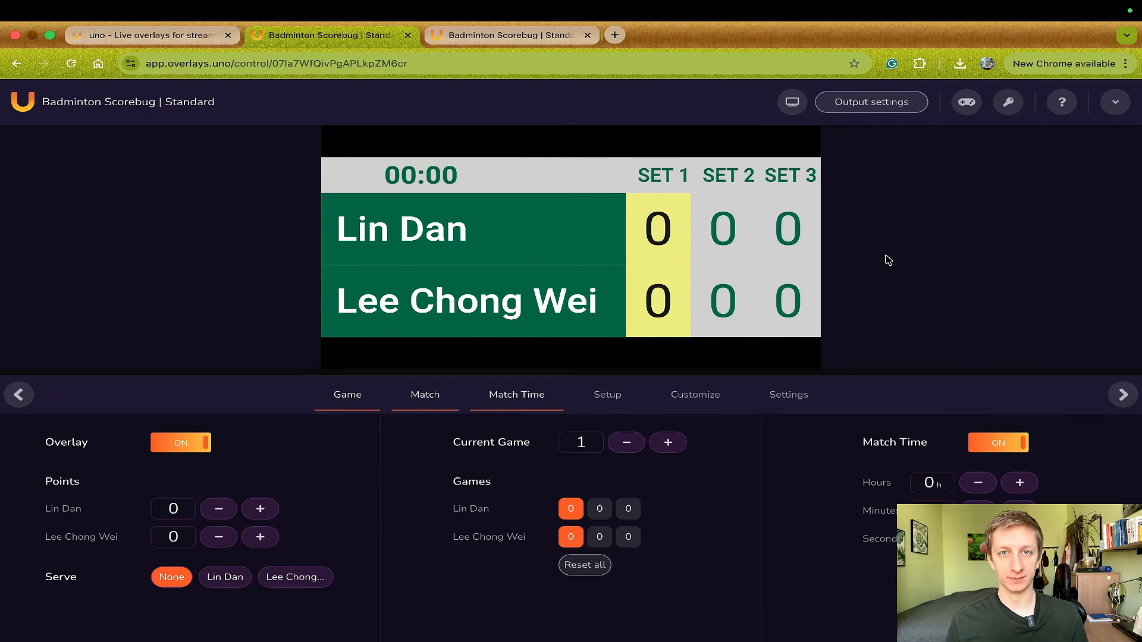
- Copy the overlay's output URL and use it for a new browser source in the Test scene in OBS
mouse_move(793, 107)
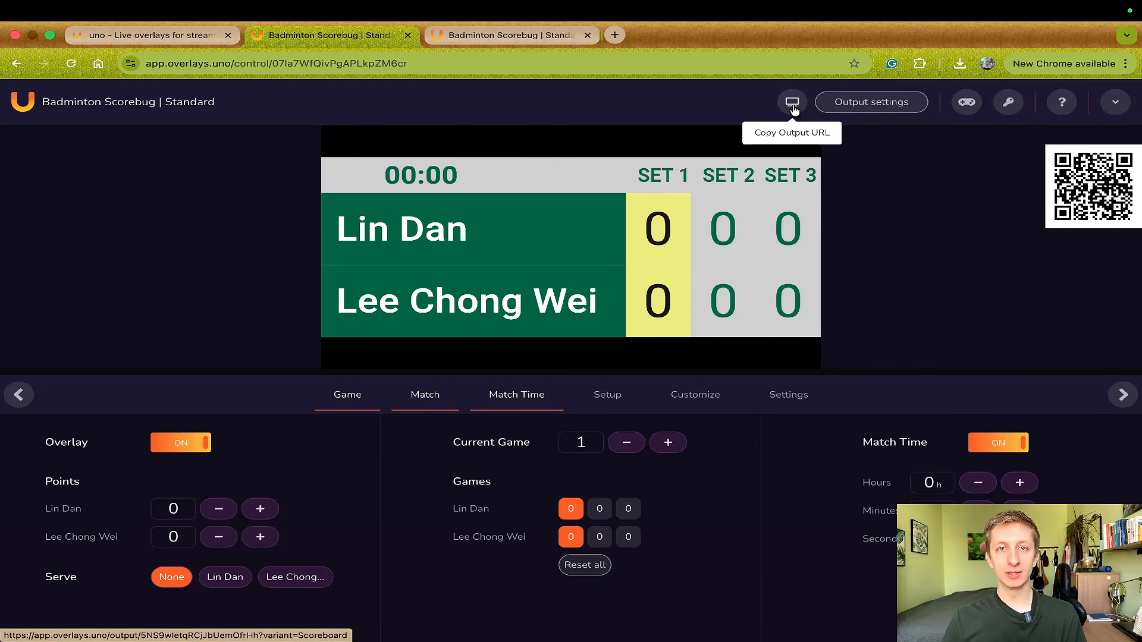
click(793, 106)
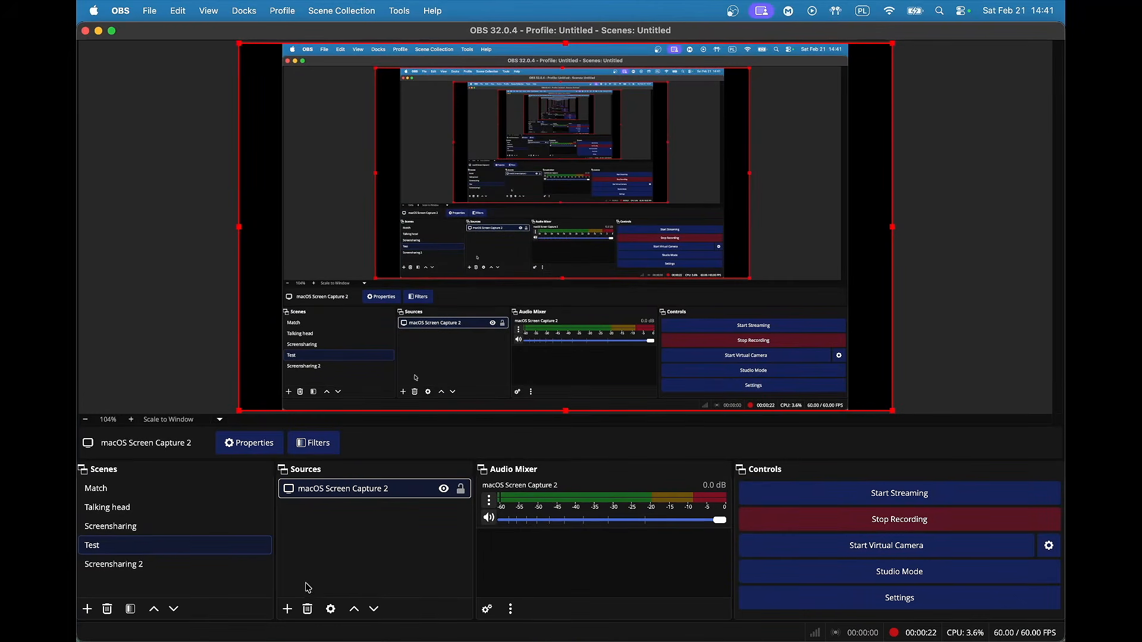
click(287, 609)
click(357, 338)
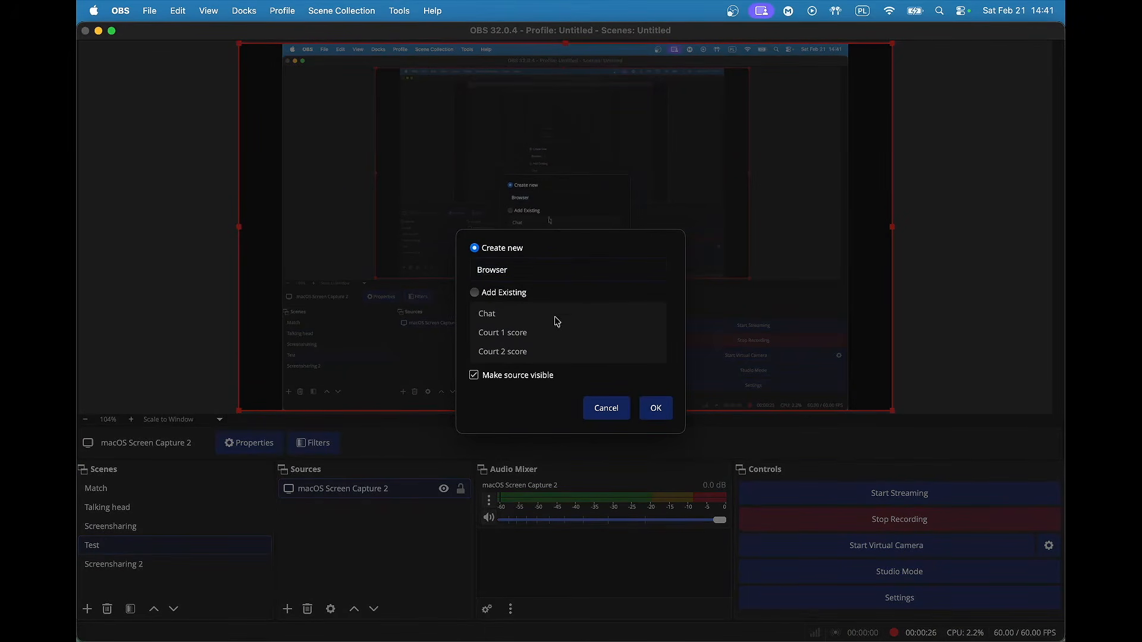
click(655, 408)
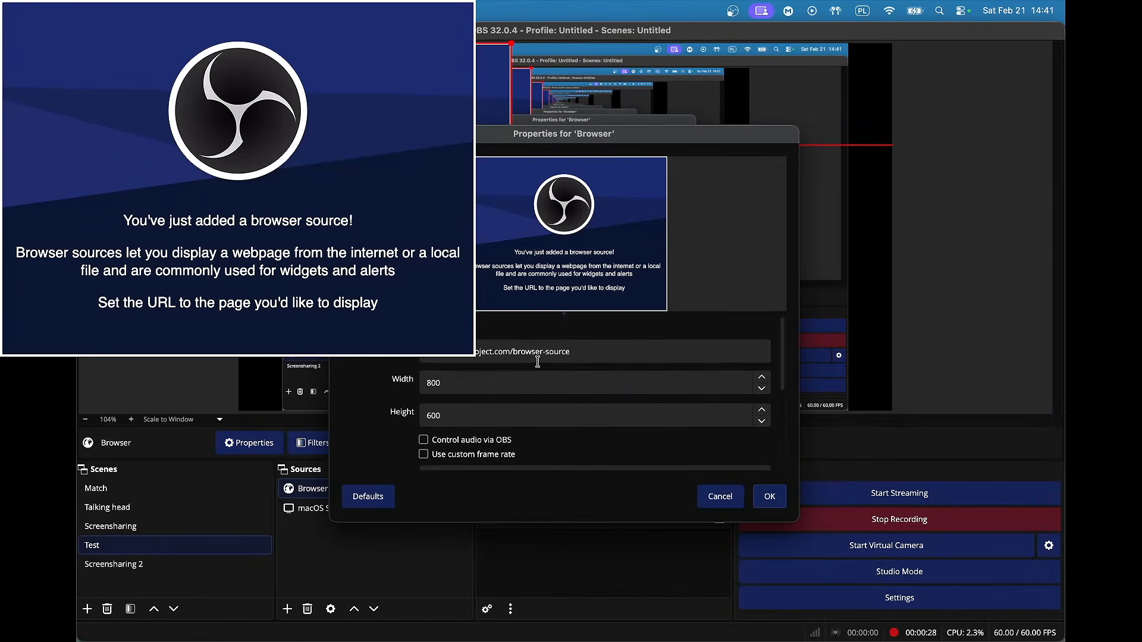
click(555, 352)
key(super+a)
key(super+v)
click(770, 496)
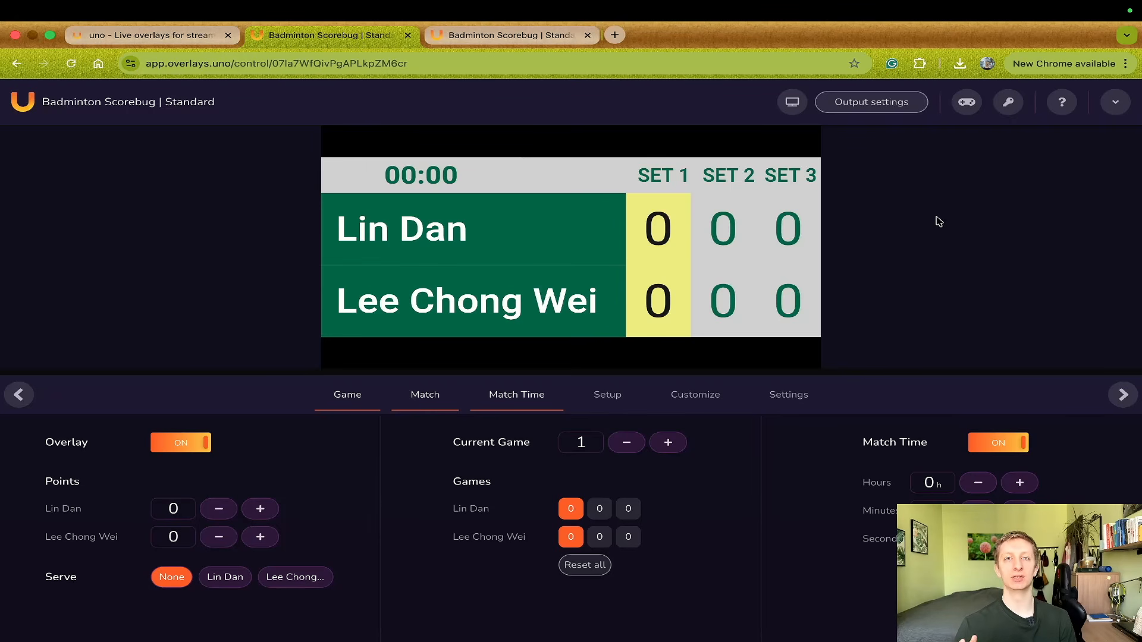
- Copy the overlay's control URL
mouse_move(967, 106)
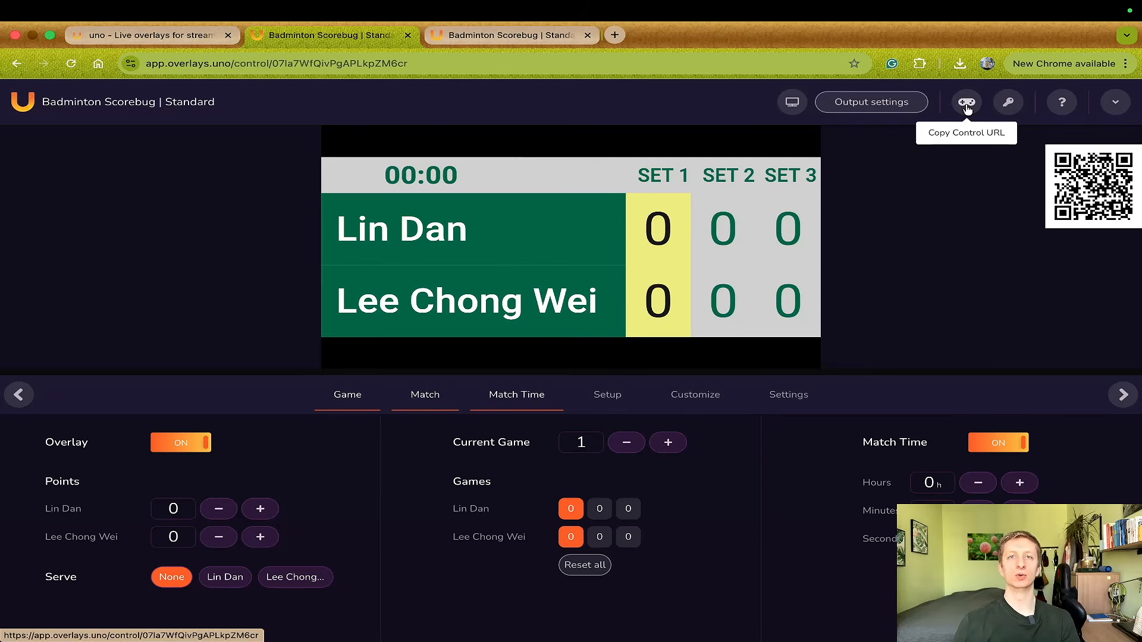